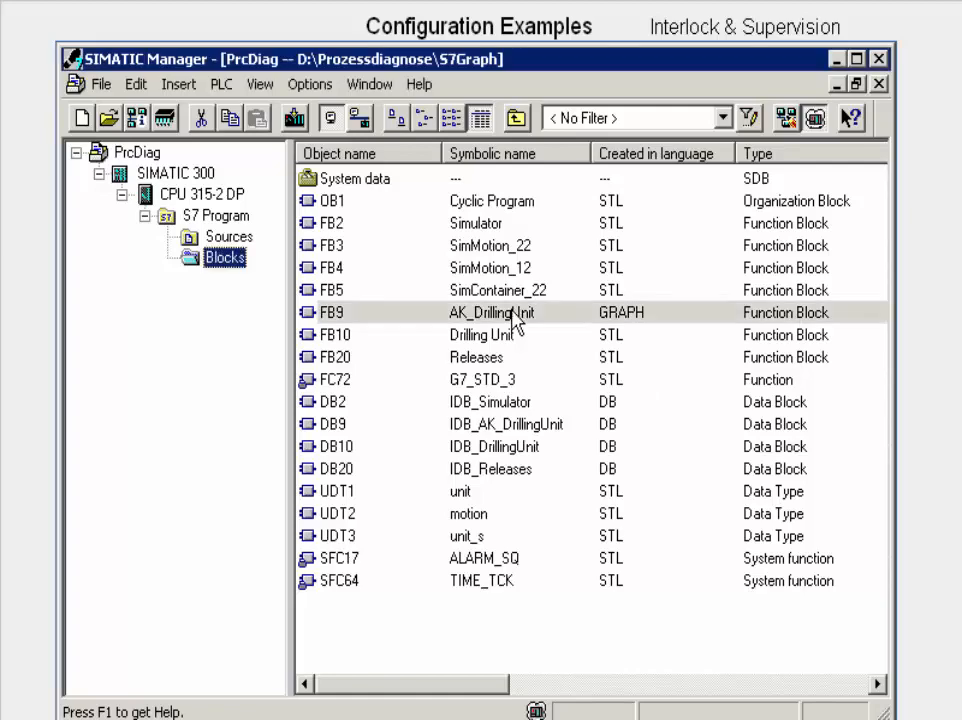
Step: Open block FB9 and add a greater-than comparator to step S4's supervision, comparing Lowering.T with T#5s
right_click(513, 310)
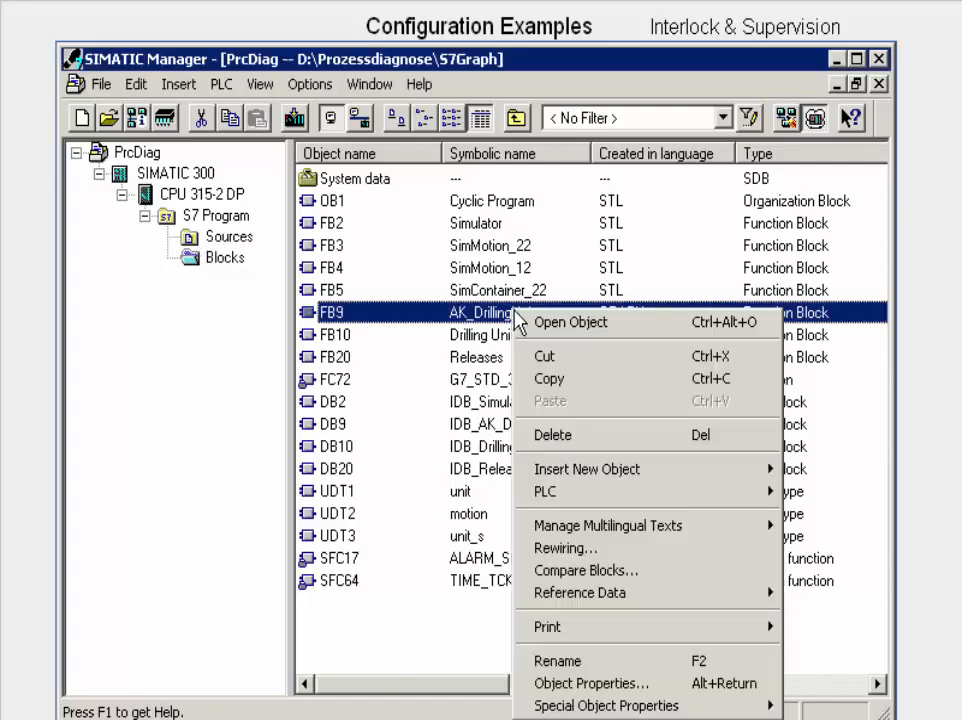
click(560, 321)
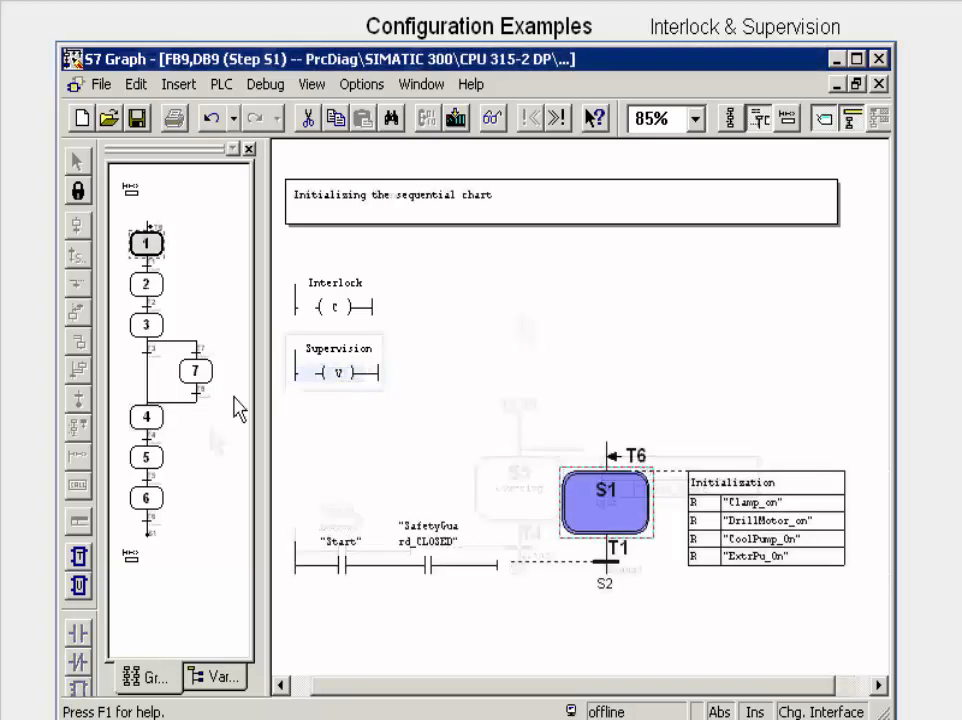
click(152, 420)
click(305, 372)
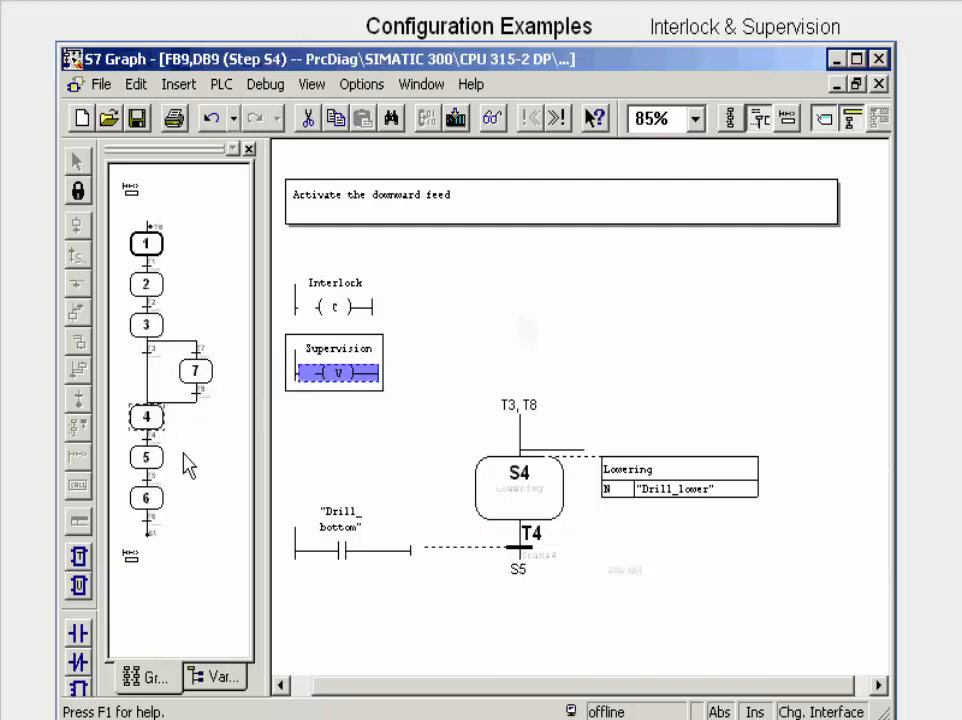
click(80, 556)
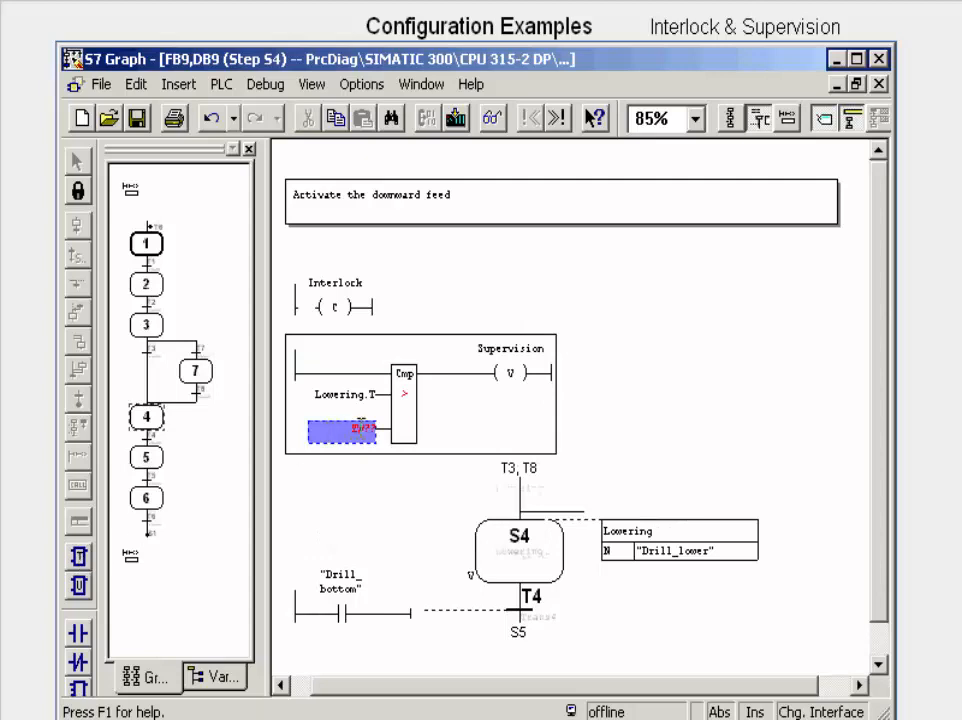
text(T#)
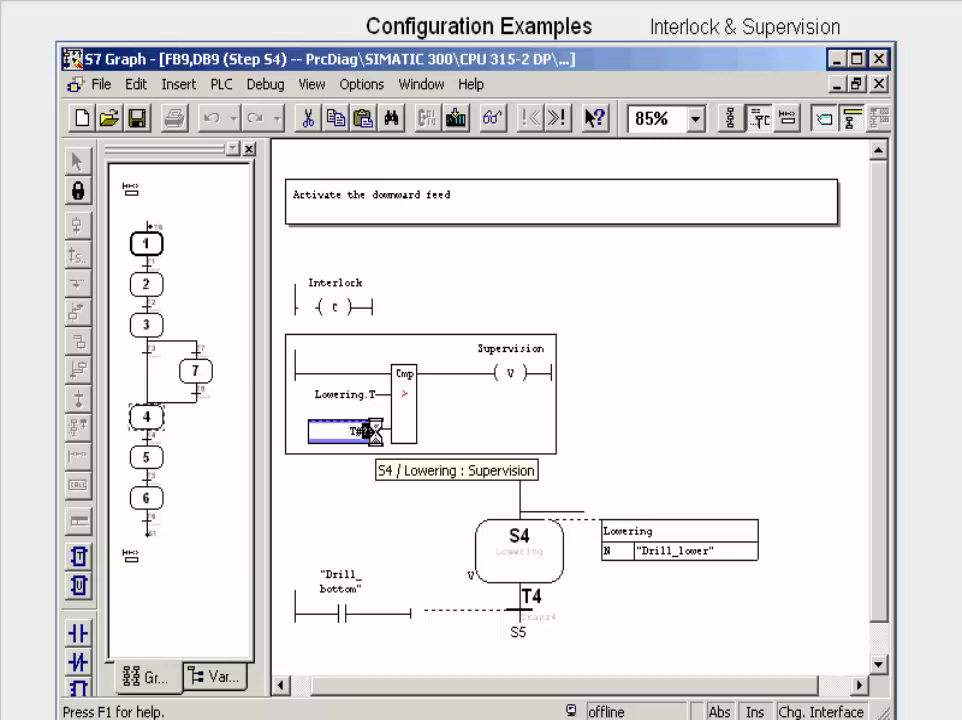
text(5s)
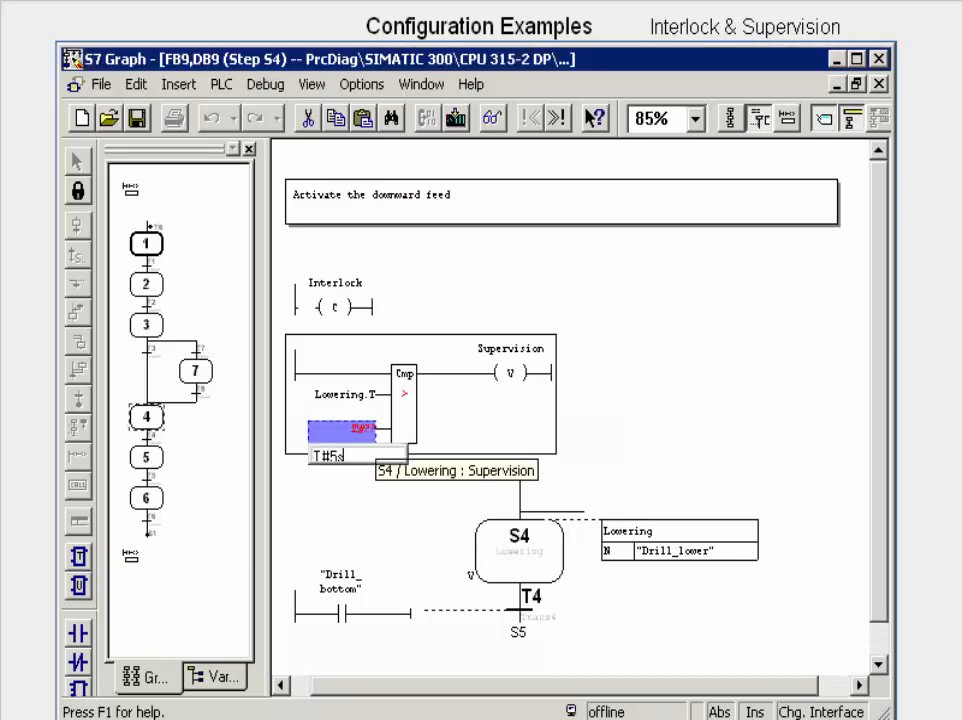
key(Return)
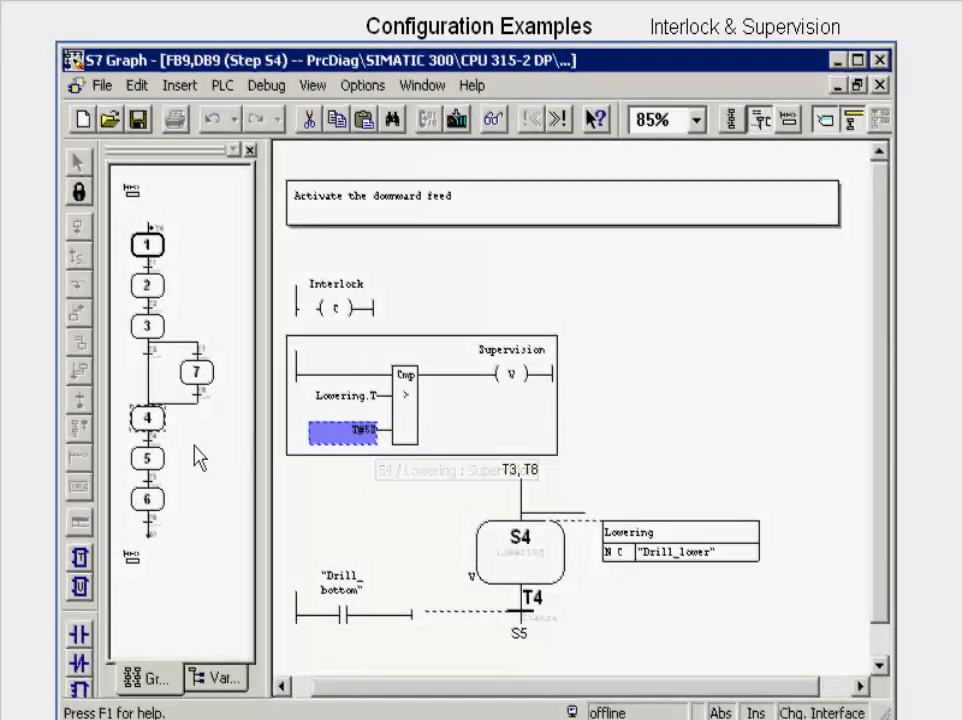
Step: Add a normally open contact for "SafetyGuard_CLOSED" to the interlock of step S5
click(152, 458)
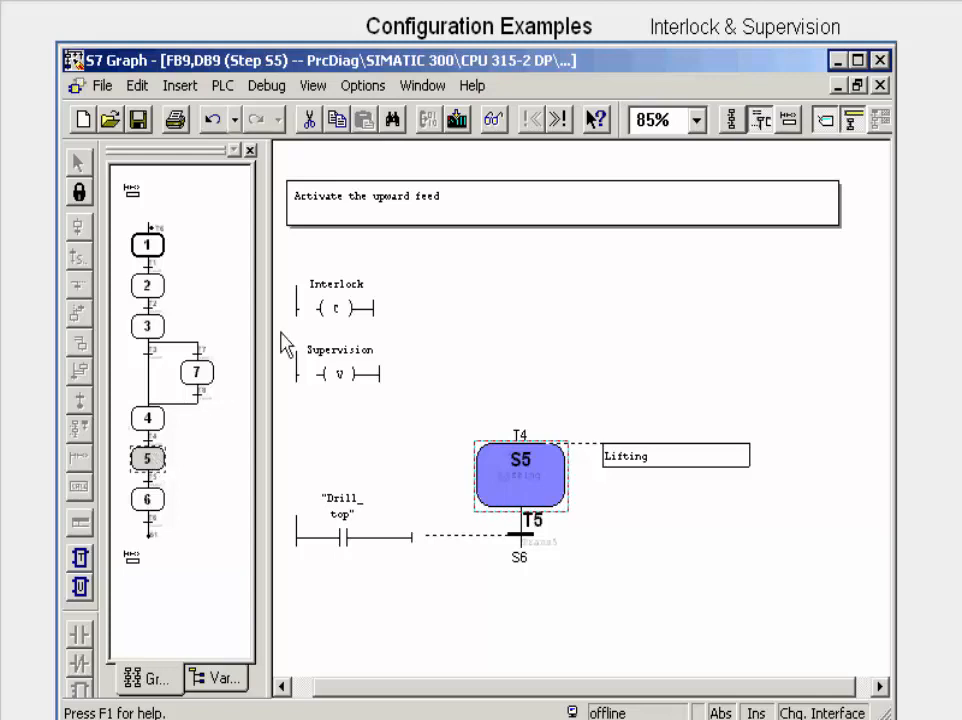
click(313, 309)
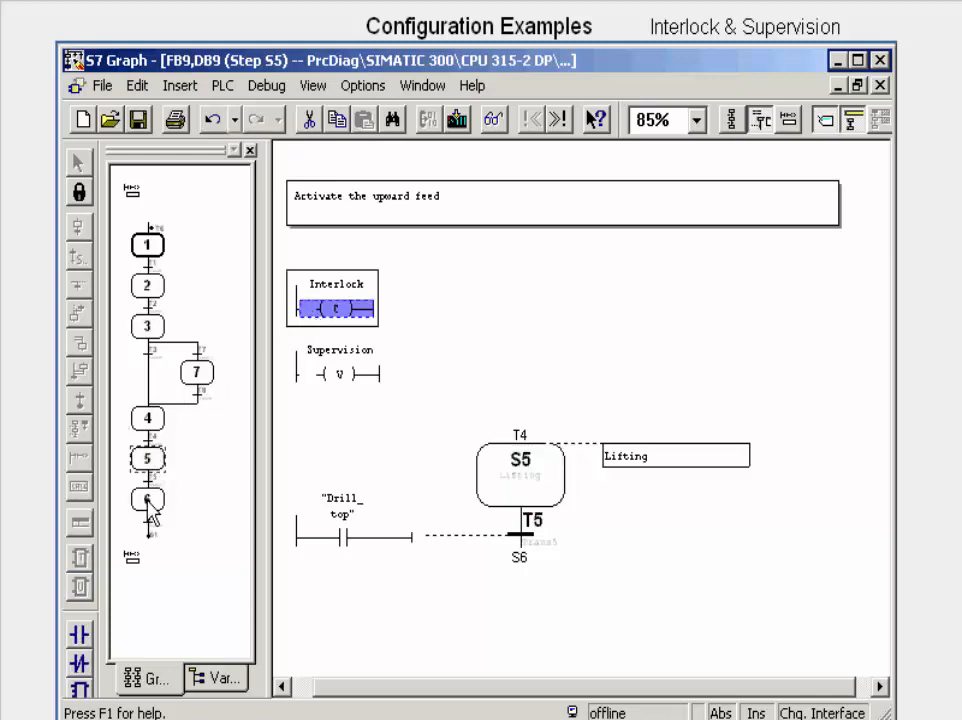
click(78, 634)
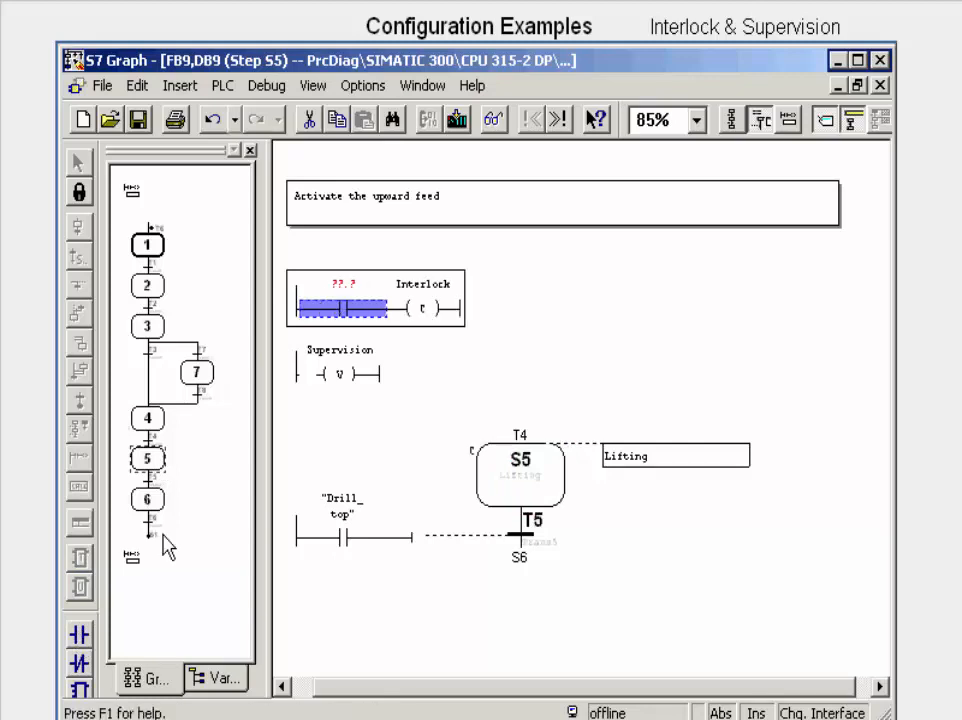
click(340, 284)
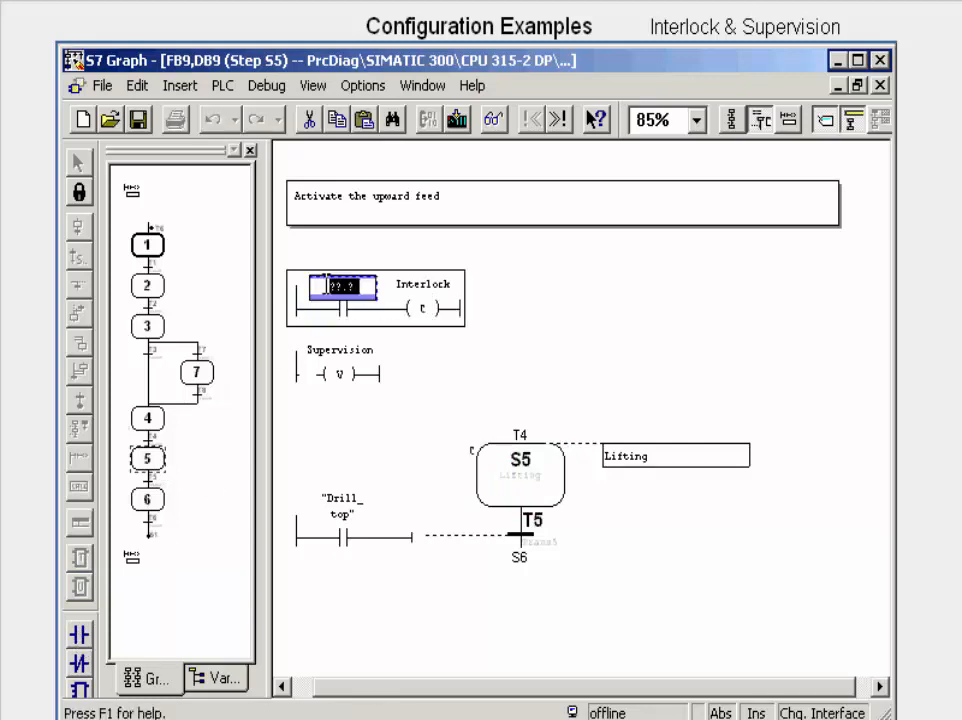
key(ctrl+j)
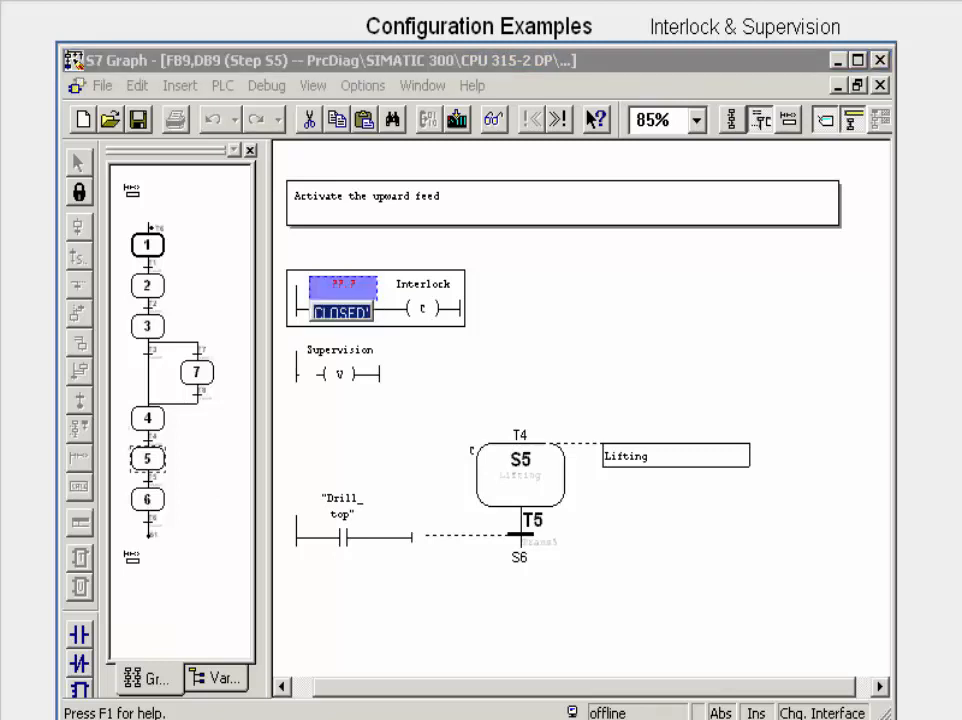
key(Return)
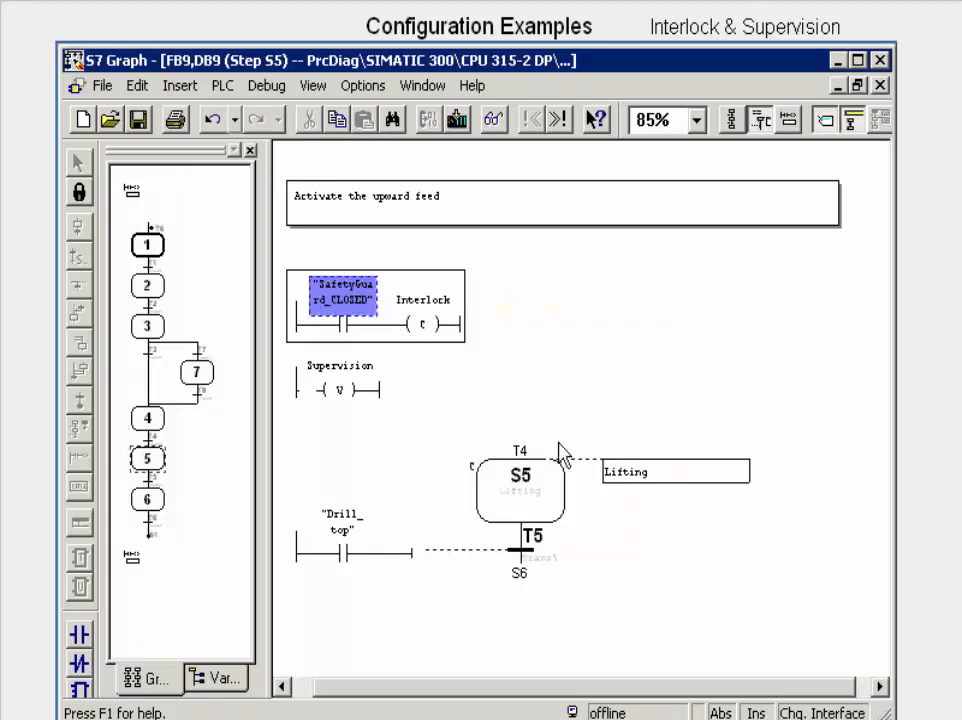
Step: Insert an action with instruction NC and address "Drill_lift" in step S5's Lifting action table
click(660, 482)
right_click(660, 482)
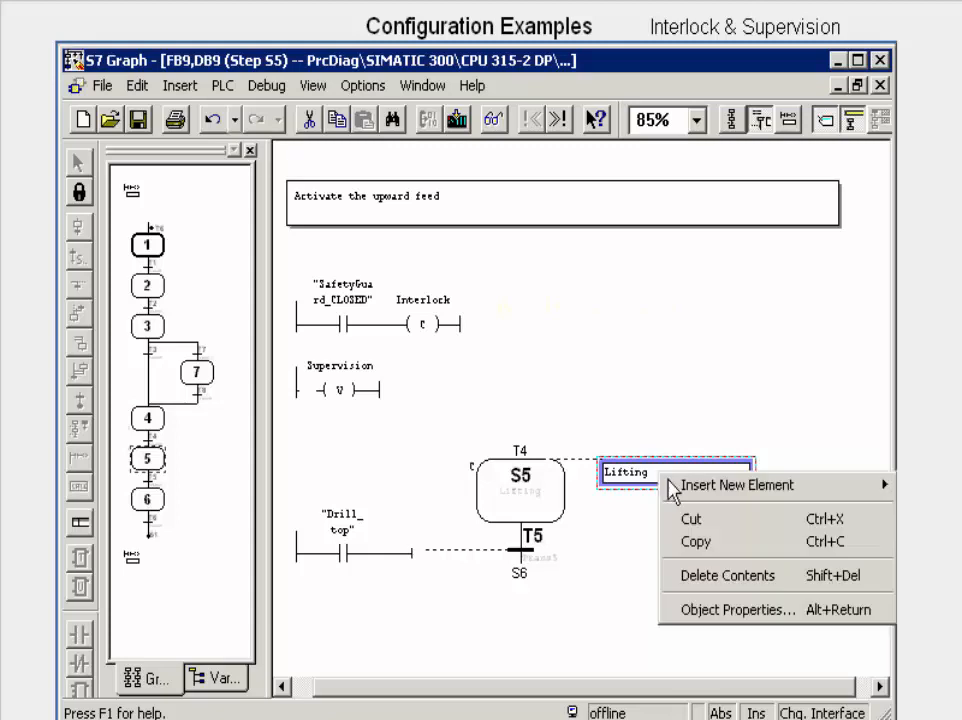
click(650, 479)
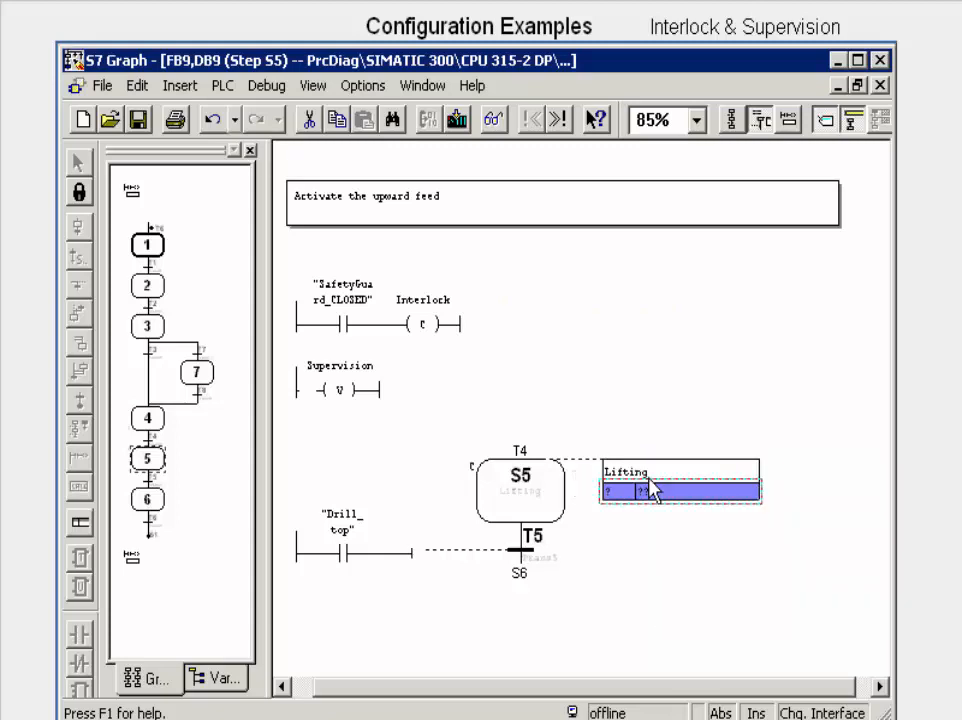
click(622, 490)
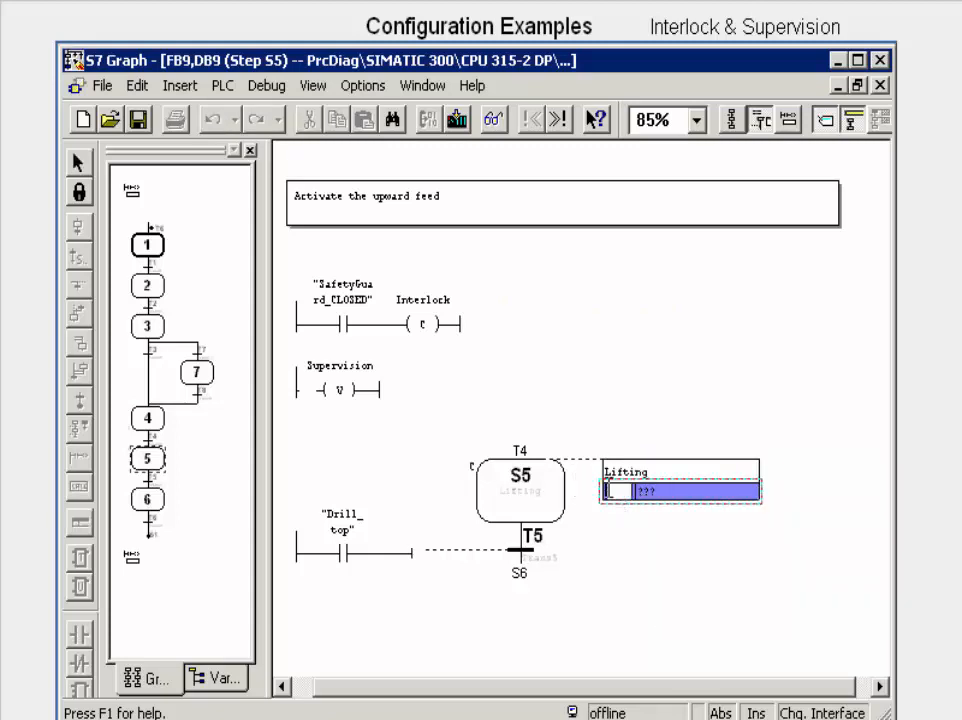
text(NC)
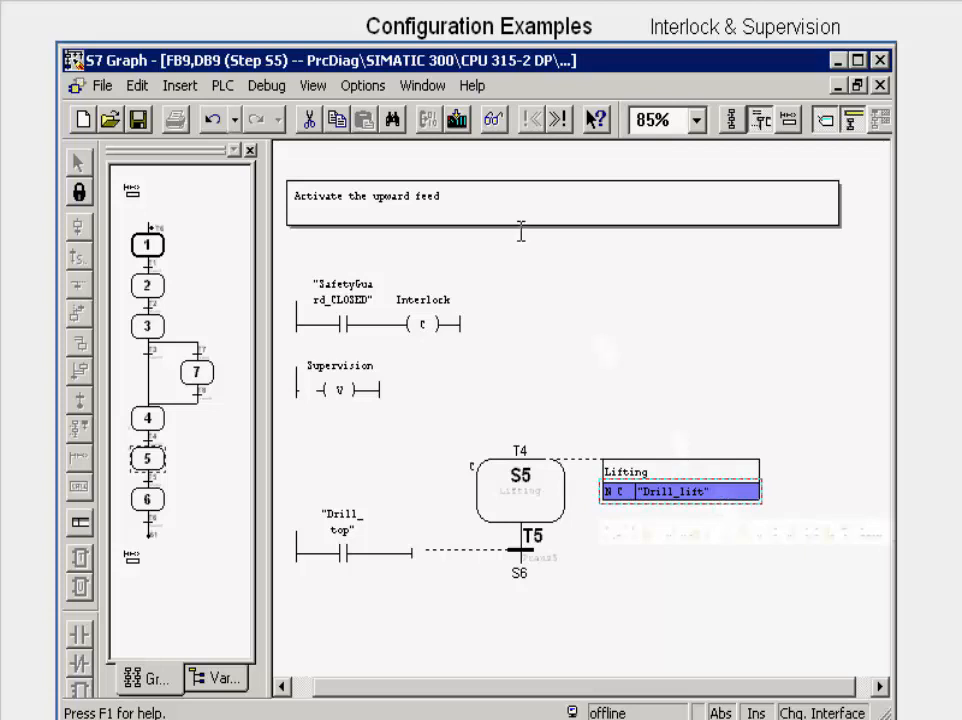
Step: Set the block's message handling to ALARM_SQ / ALARM_S (SFC17 / SFC18), with acknowledgment for both interlock and supervision
click(385, 92)
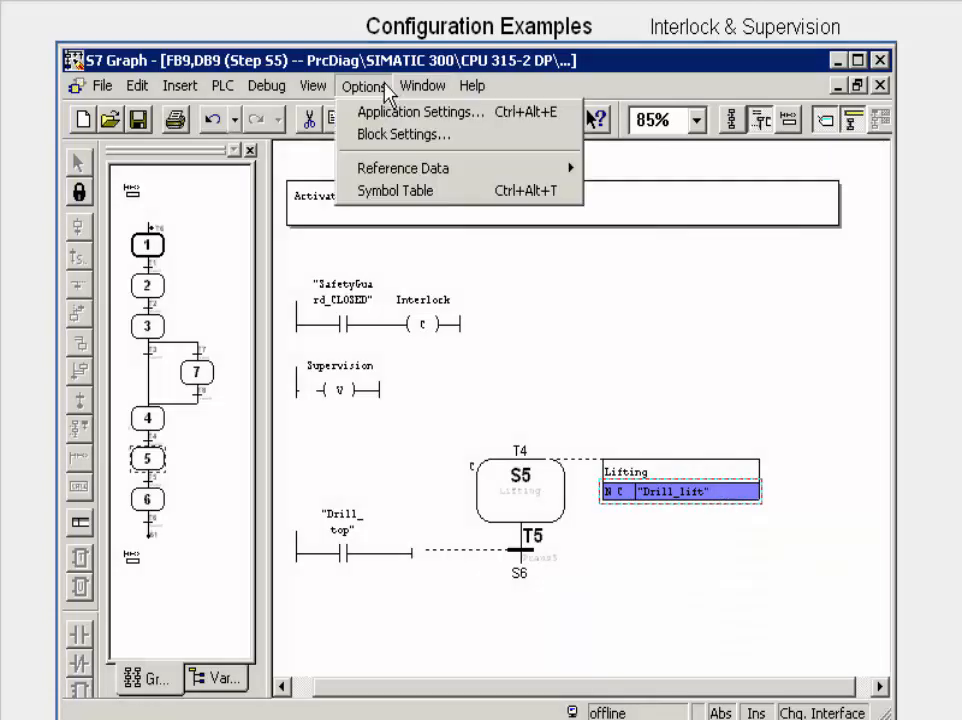
click(398, 145)
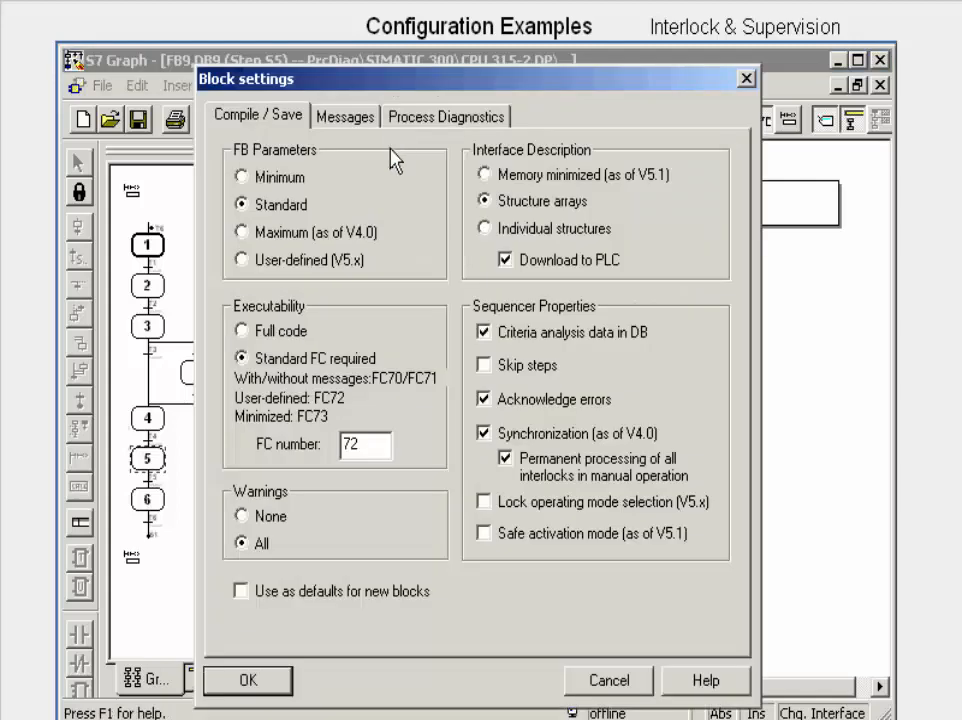
click(374, 122)
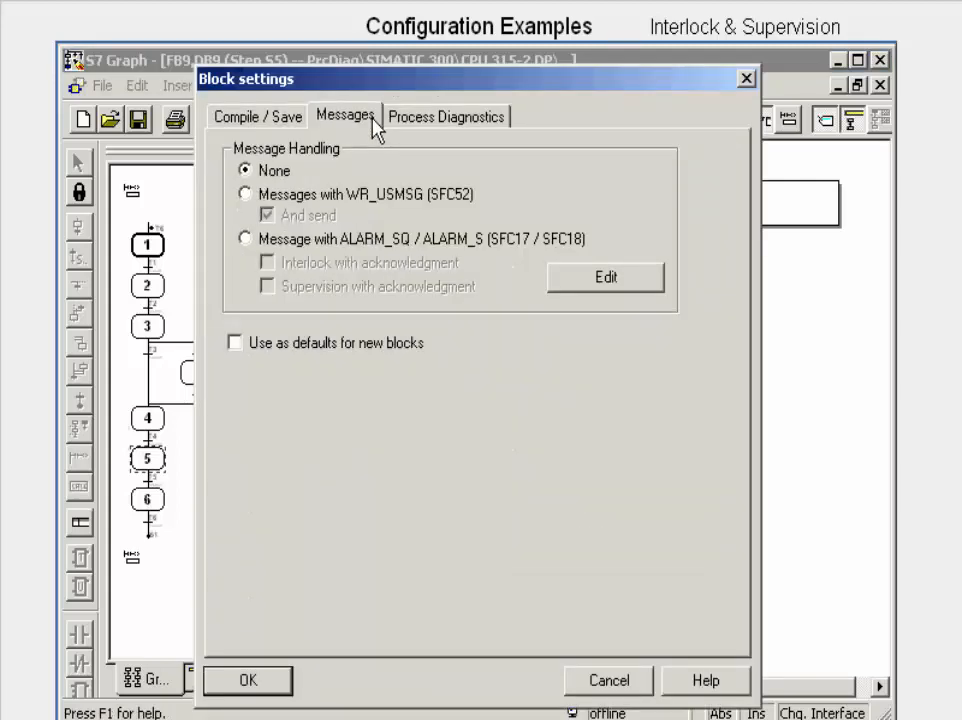
click(246, 239)
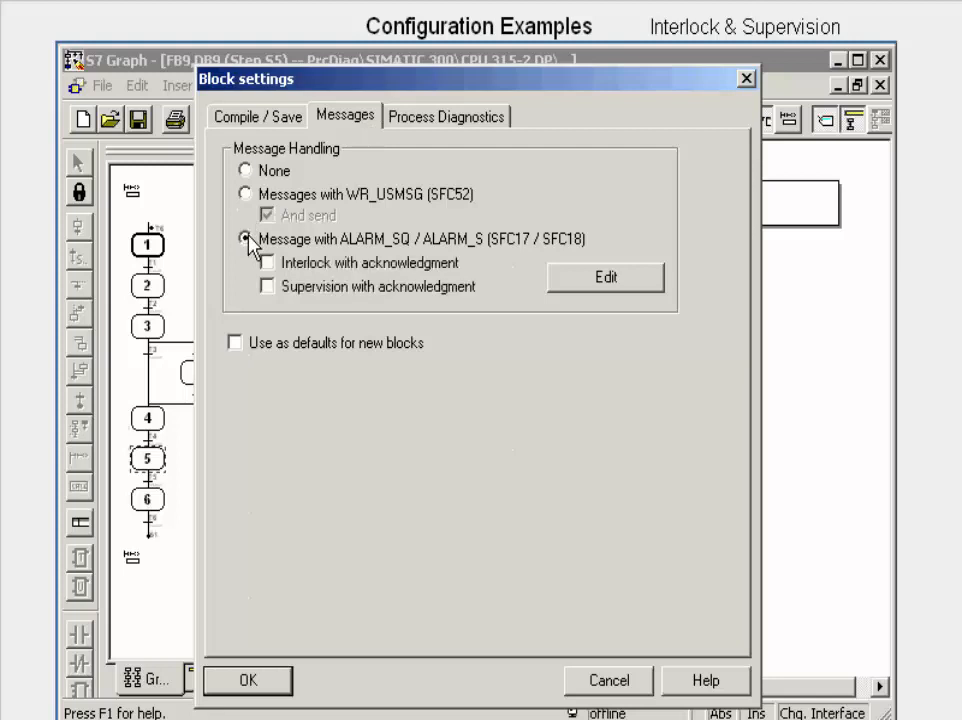
click(267, 263)
click(267, 287)
click(229, 681)
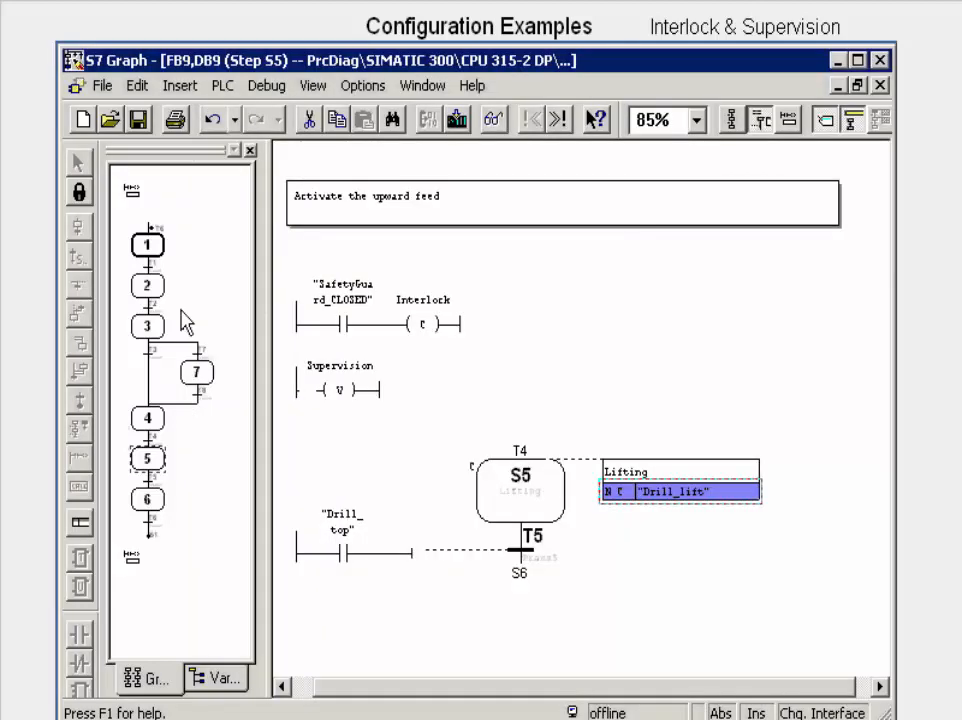
Step: Save the FB9 sequencer block, close S7 Graph and open the ProAgentPC project from SIMATIC Manager in ProTool
click(138, 120)
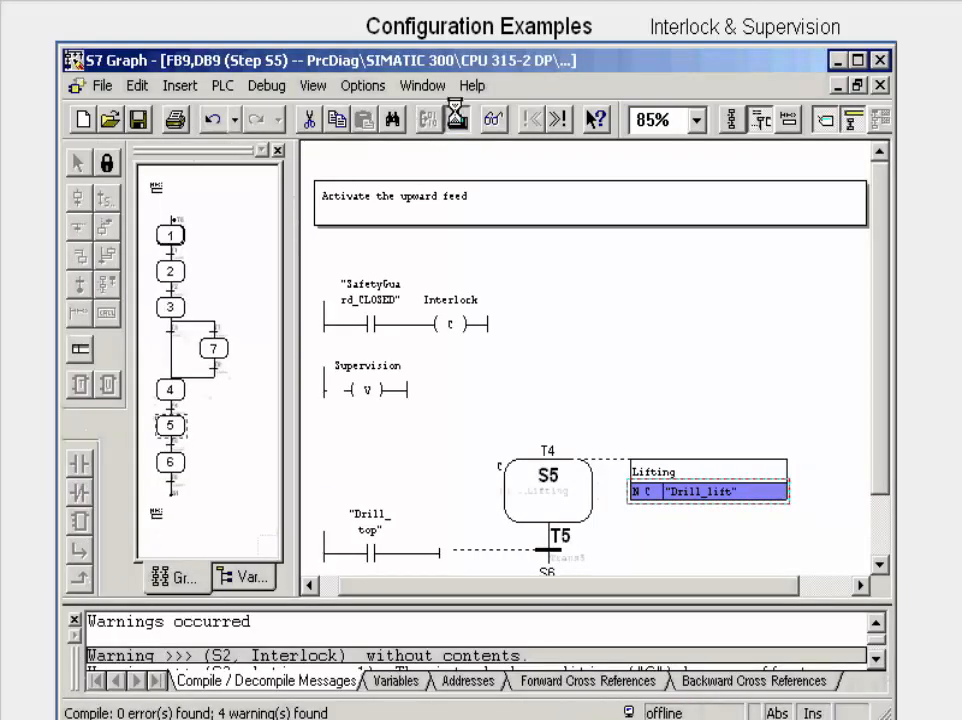
click(880, 60)
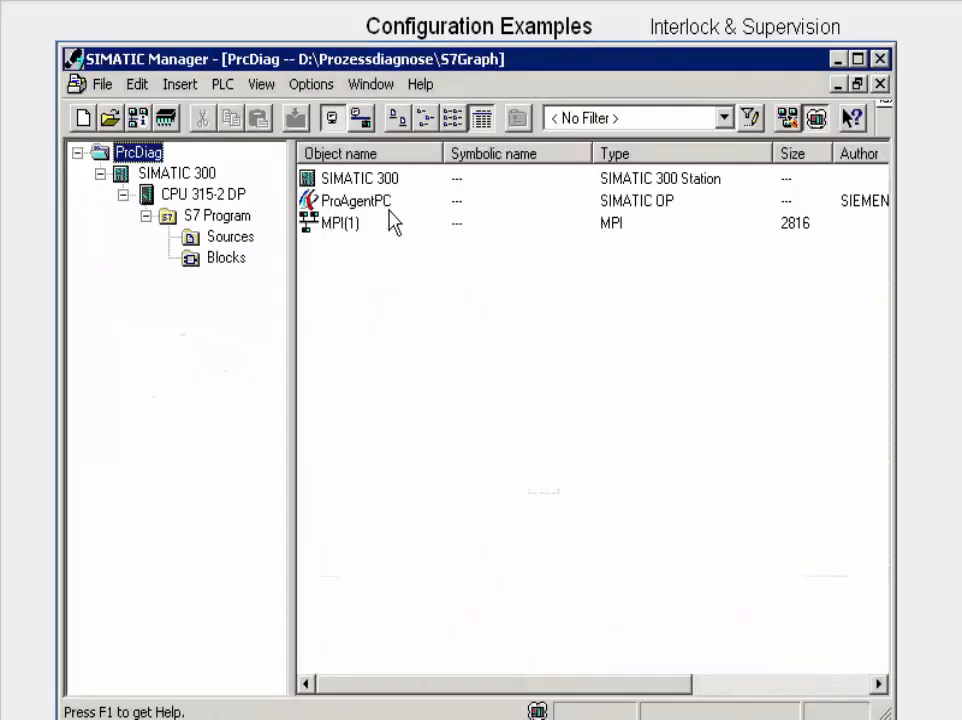
click(405, 210)
right_click(405, 212)
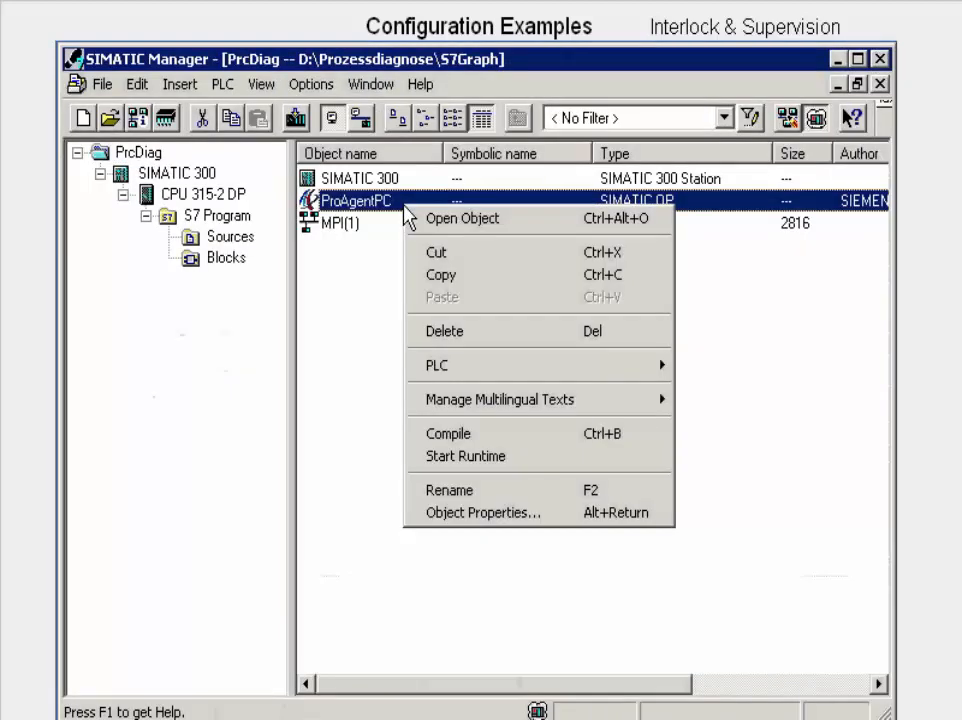
click(412, 218)
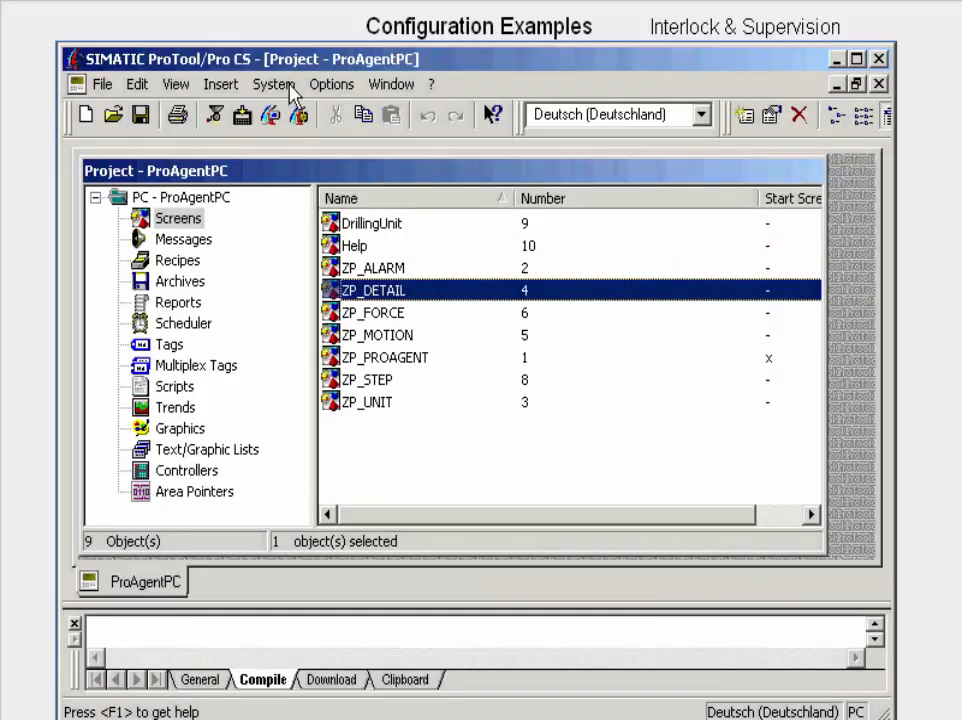
Step: Add the Standard Group of Controller_1 to ProAgent's selected diagnosable units, and save and compile the project
click(289, 88)
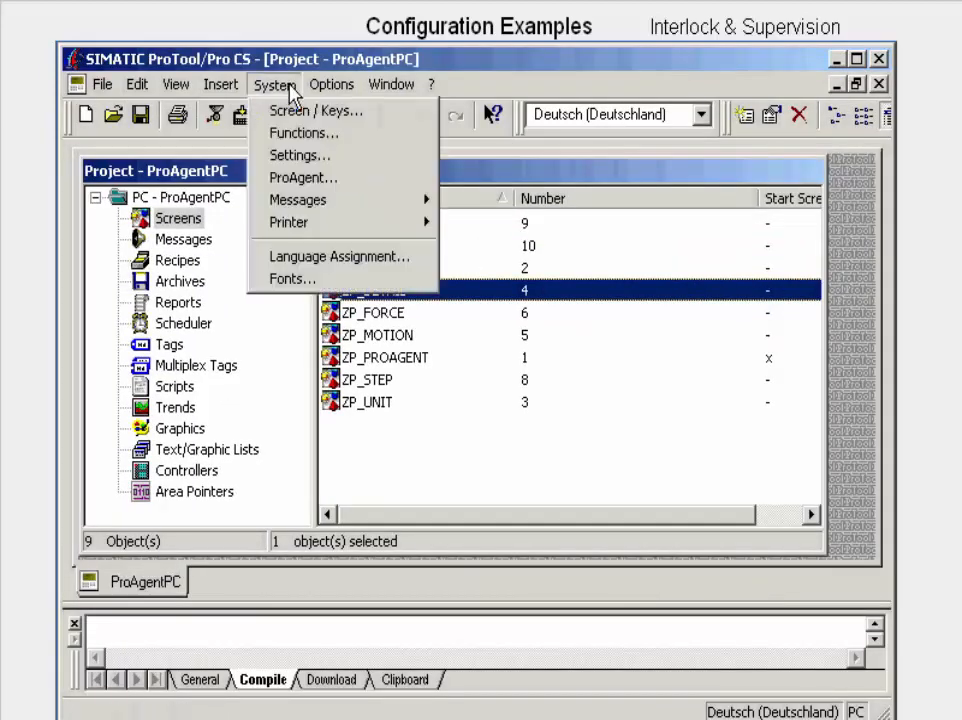
click(295, 180)
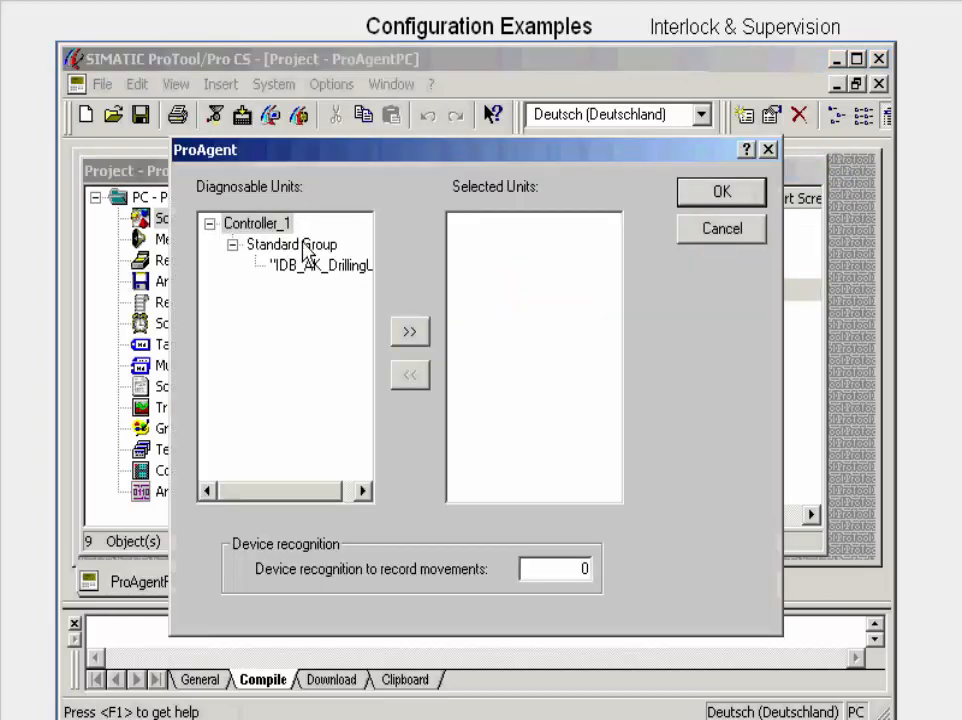
click(303, 247)
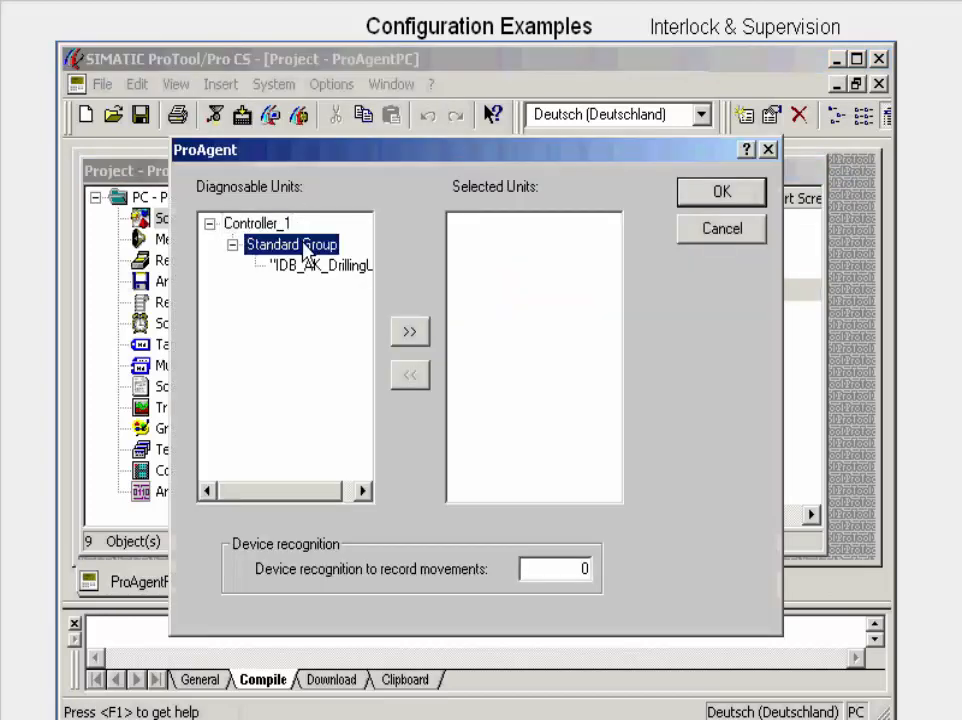
click(406, 334)
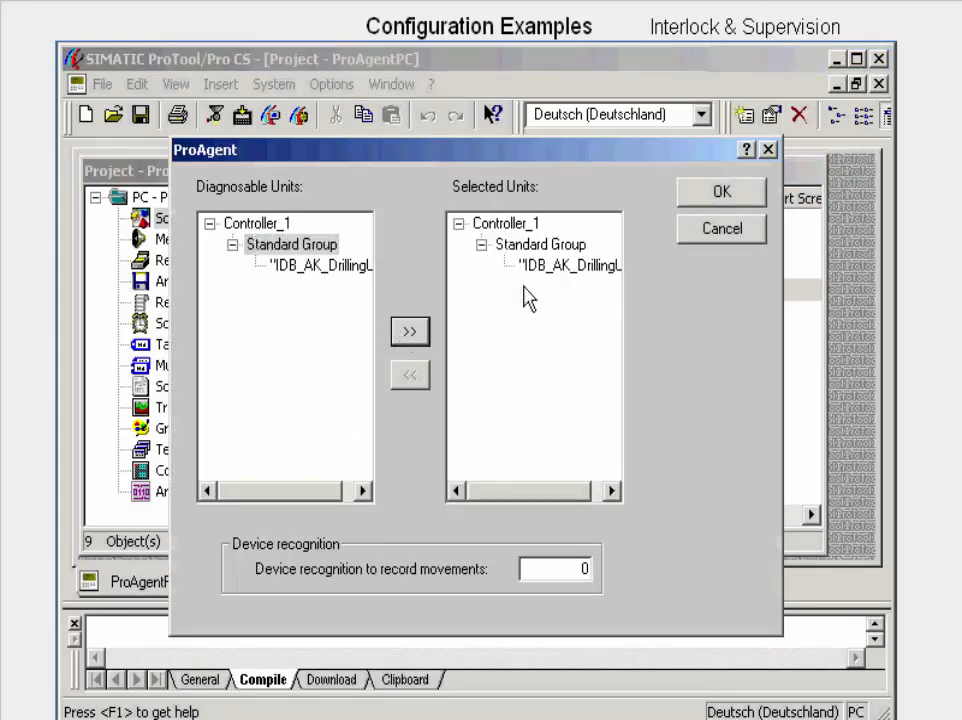
click(694, 197)
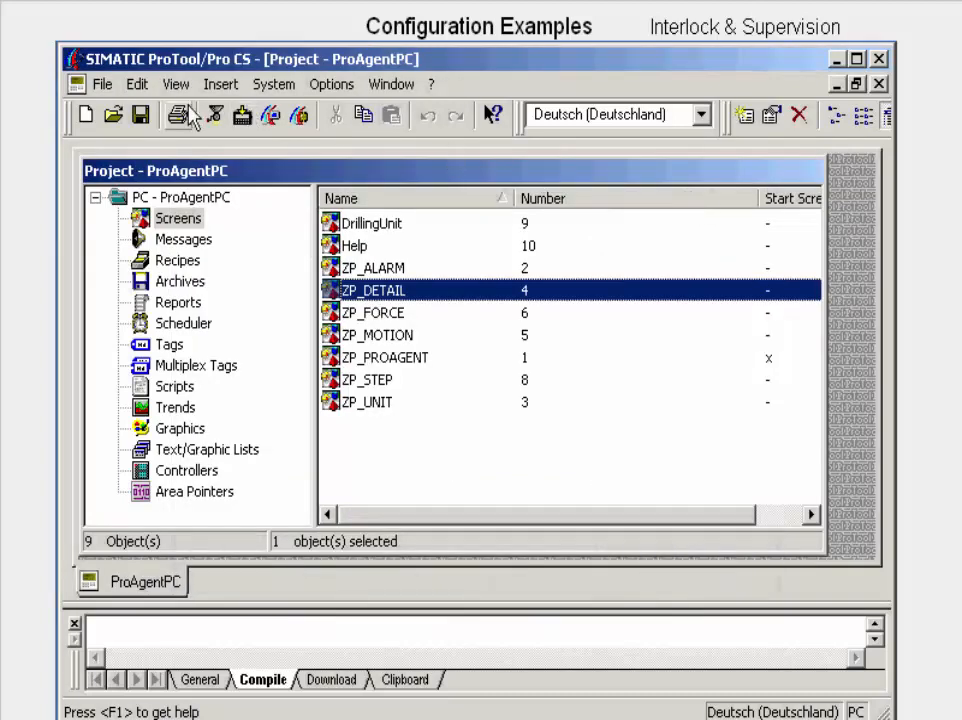
click(142, 114)
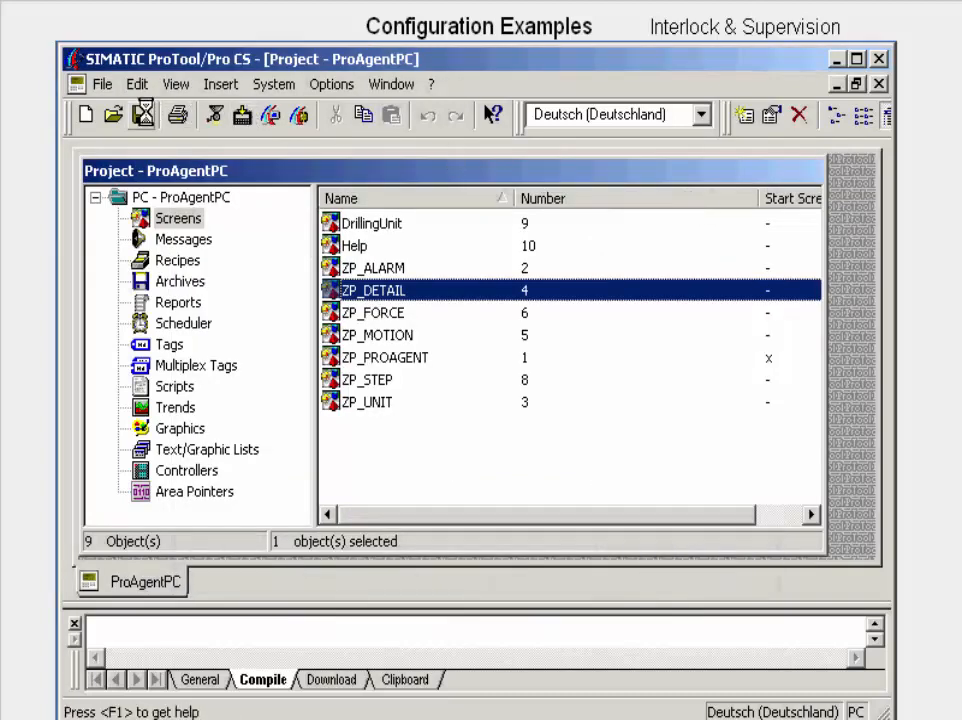
click(216, 116)
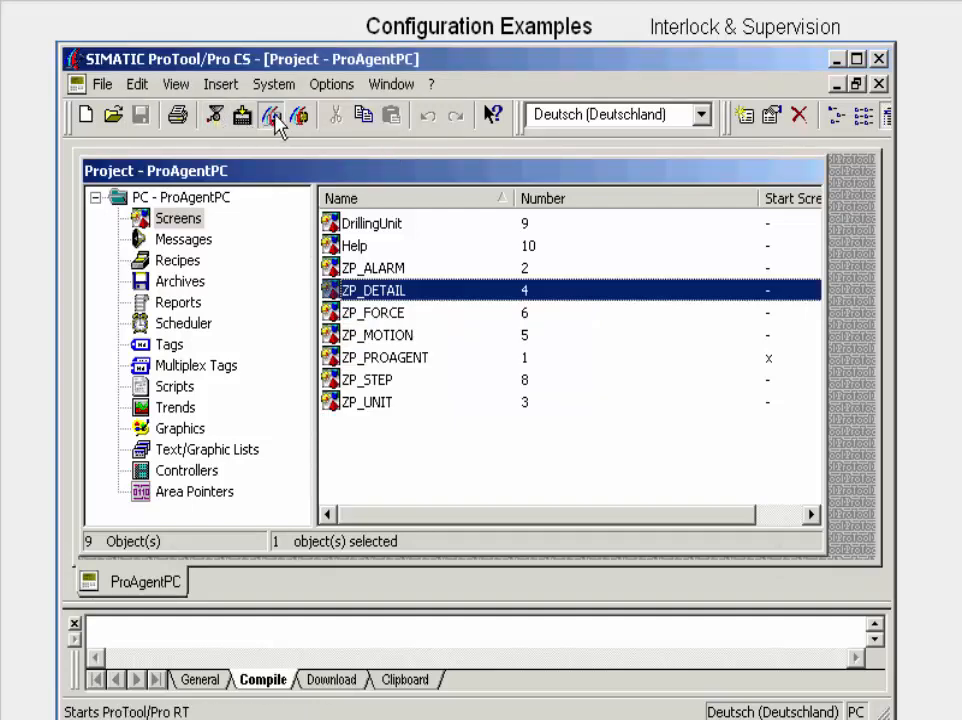
Step: Start ProTool/Pro Runtime and acknowledge the S7GRAPH supervision fault for step S4
click(271, 116)
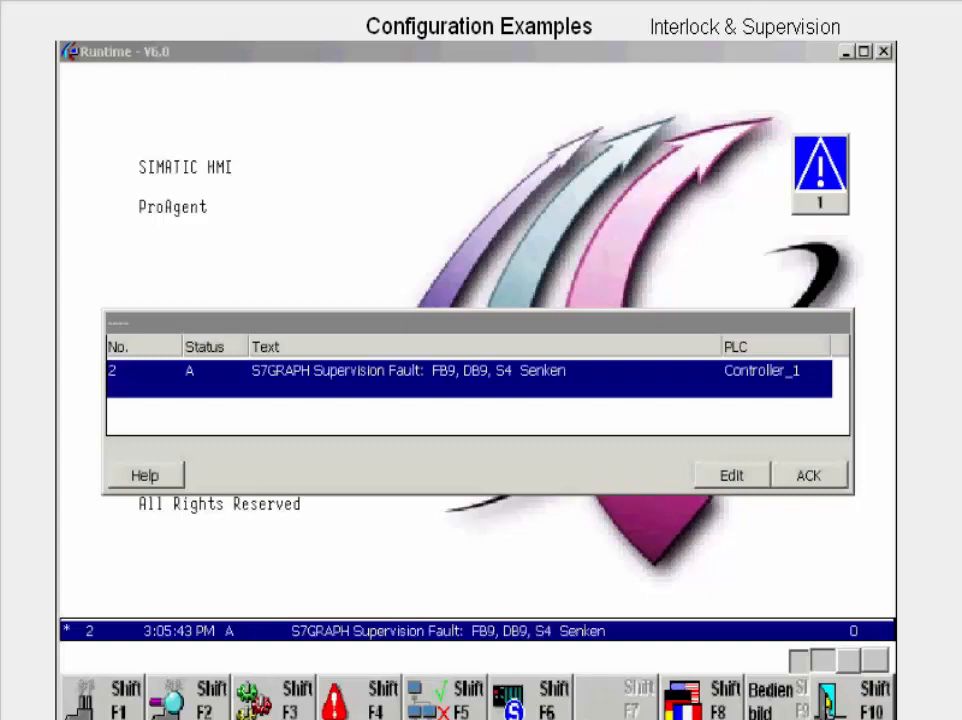
click(820, 485)
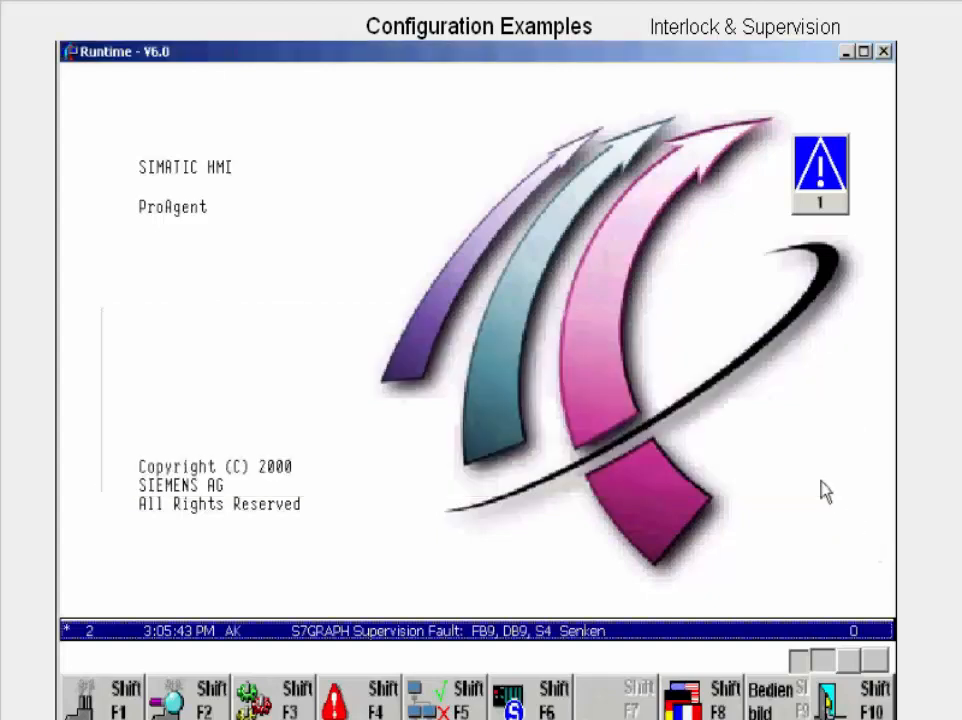
Step: Open the detailed diagnosis of the supervision fault for IDB_AK_DrillingUnit and examine its transition in statement list and ladder representation
click(135, 690)
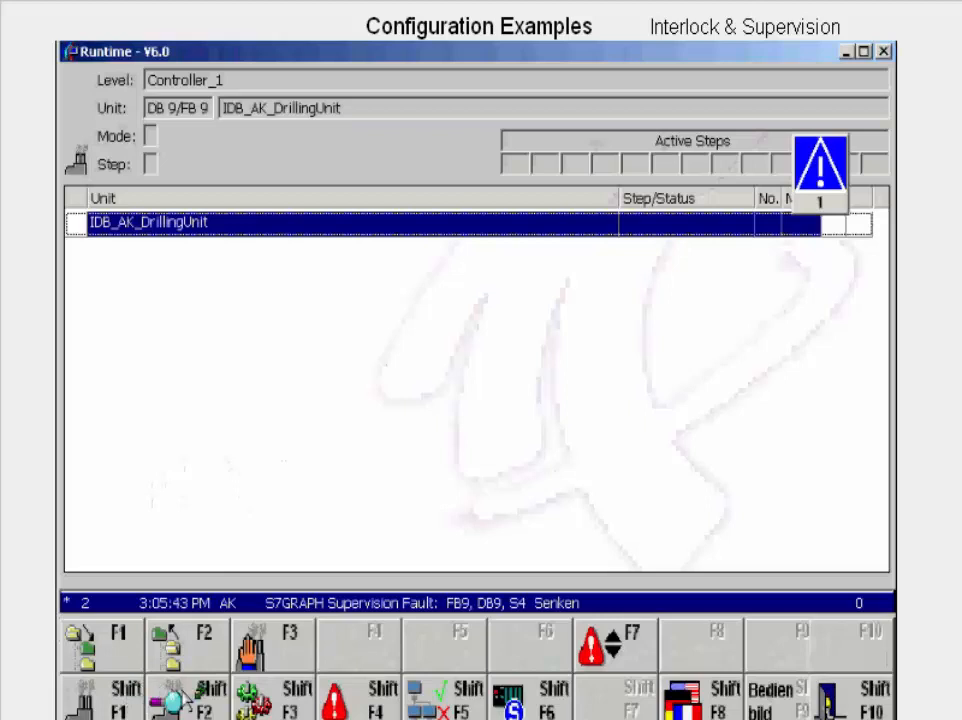
click(183, 700)
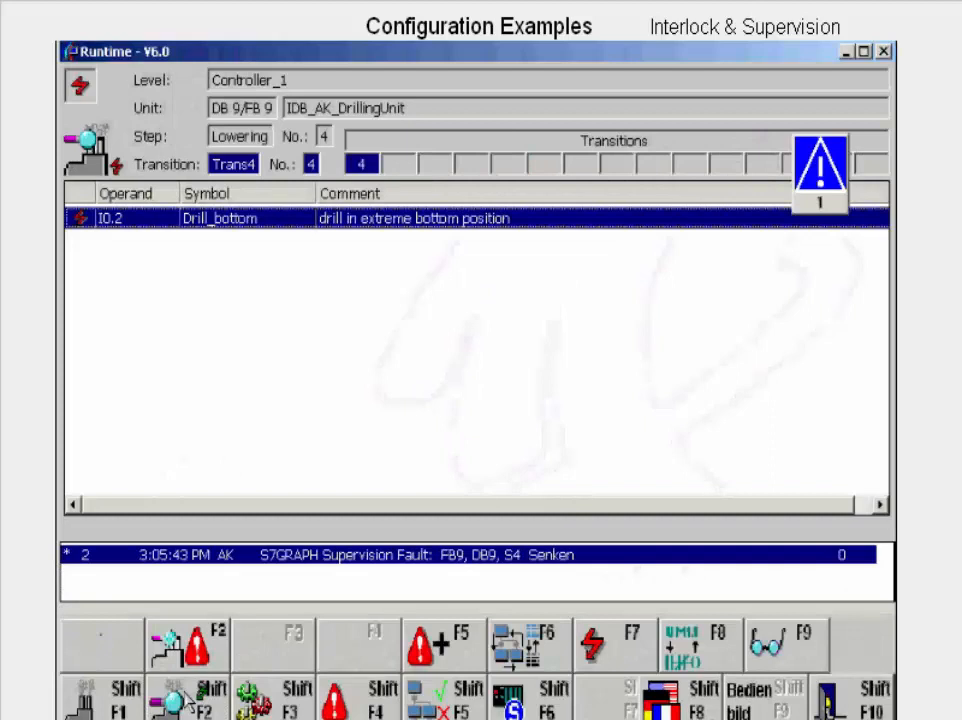
click(686, 657)
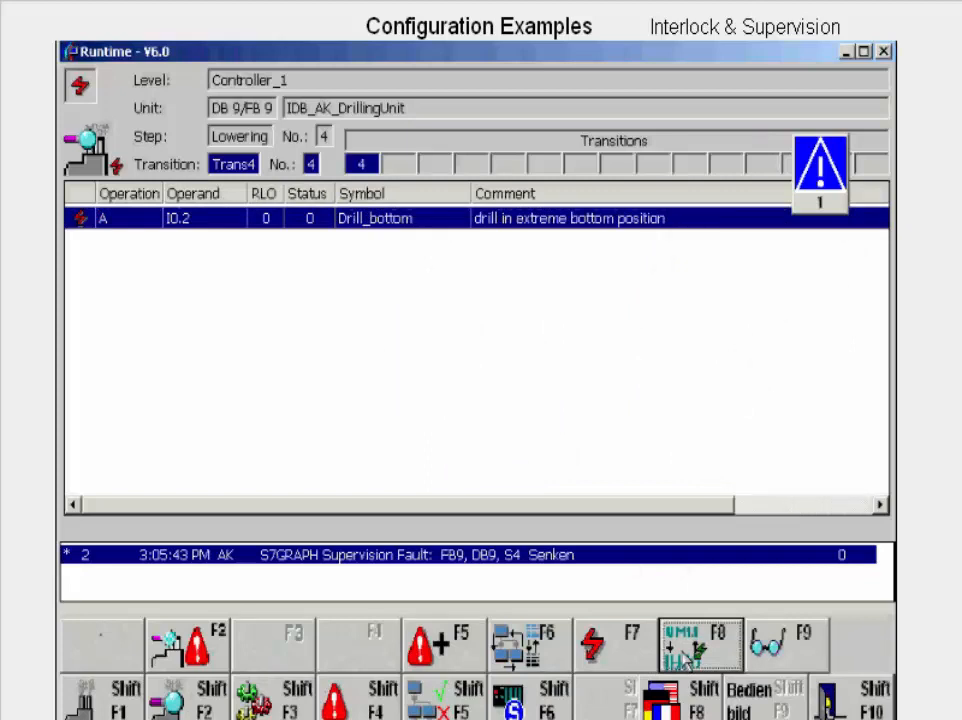
click(686, 660)
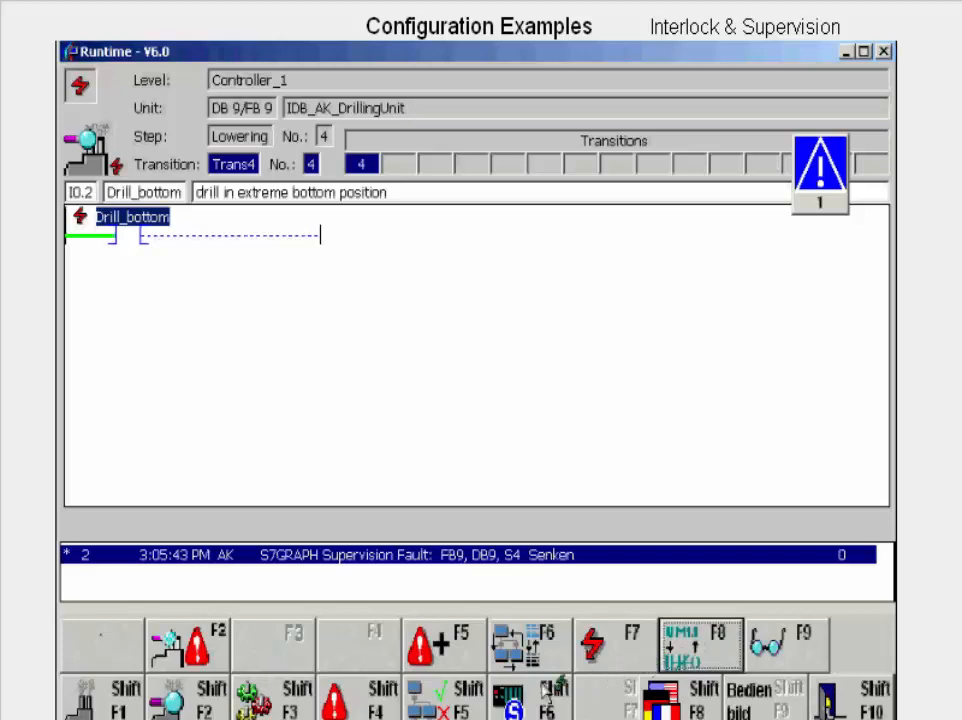
Step: Acknowledge the drilling unit's supervision fault in its sequencer step overview, and acknowledge the S7GRAPH interlock error message for step S5
click(464, 698)
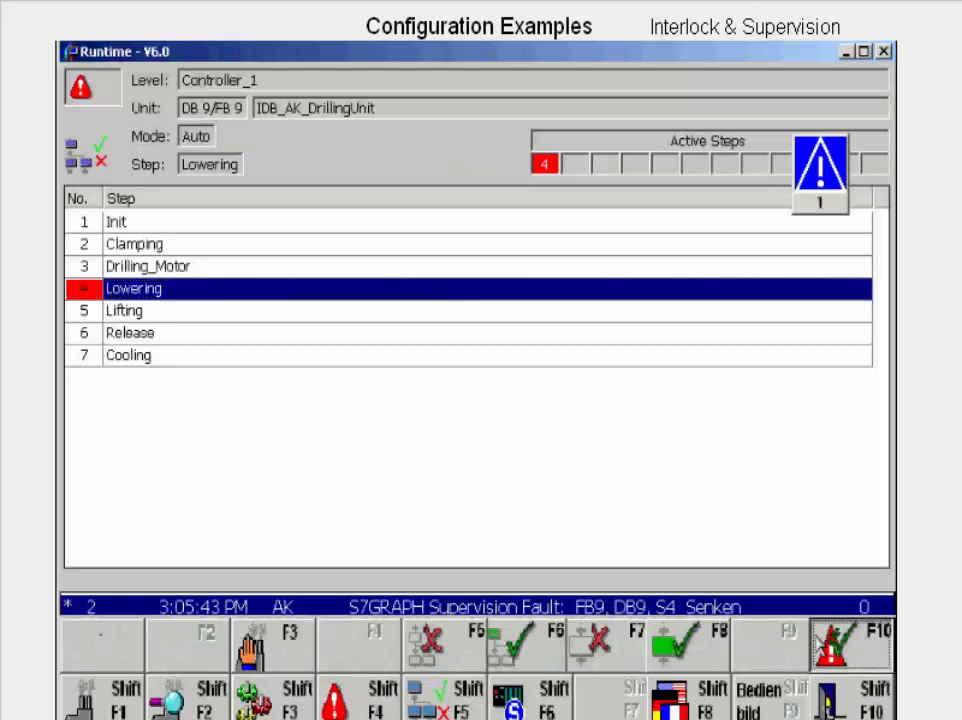
click(845, 645)
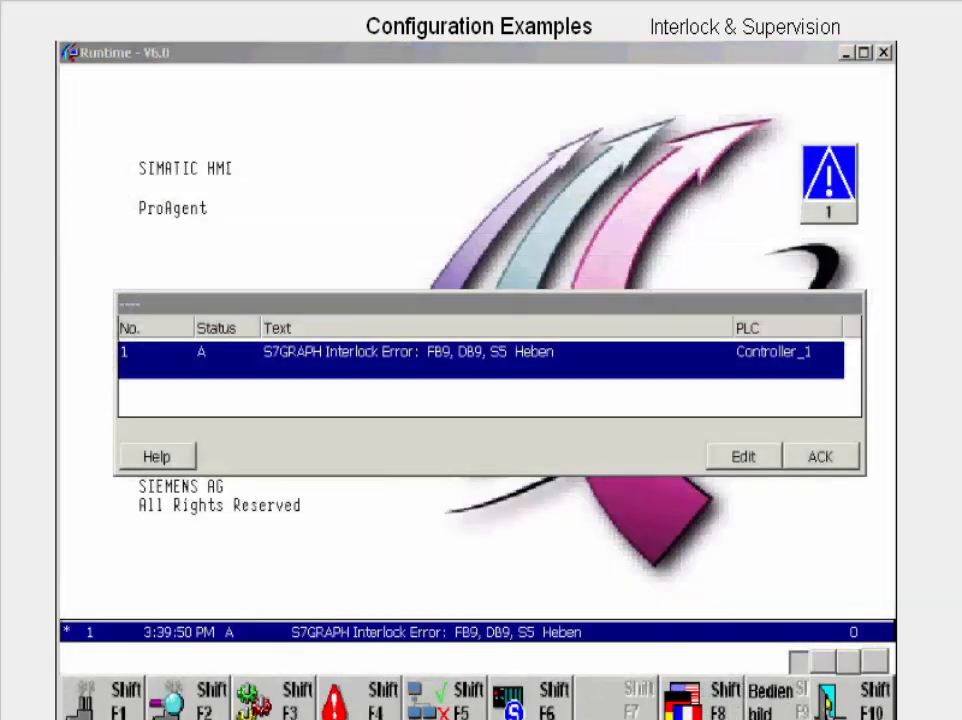
click(815, 460)
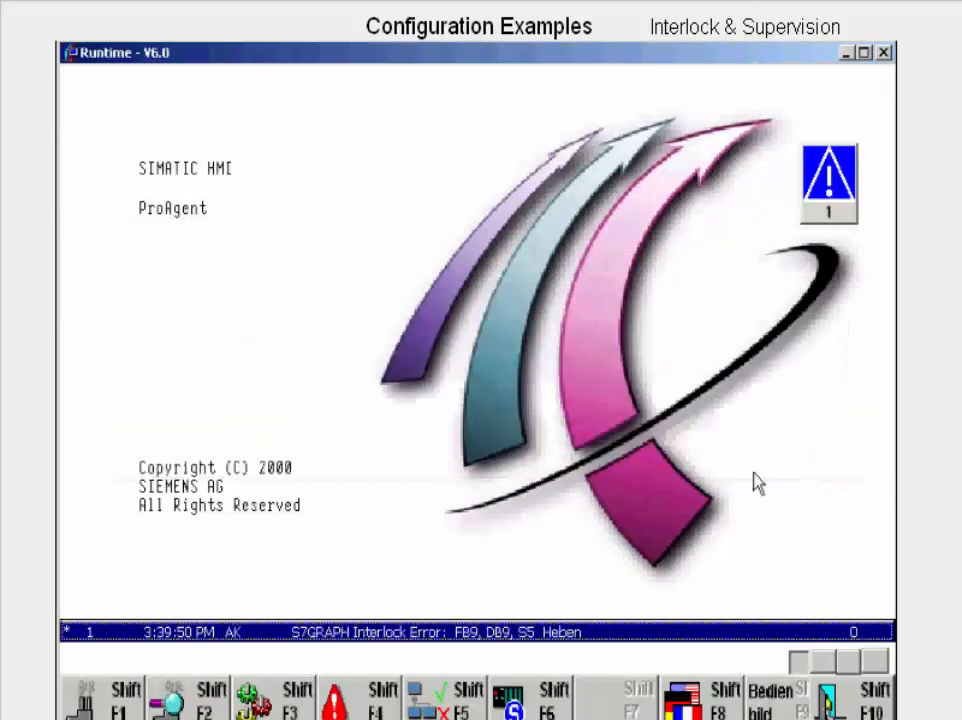
Step: Examine the S5 interlock error of IDB_AK_DrillingUnit in statement list and ladder diagnosis, and open the unit's sequencer step overview
click(103, 697)
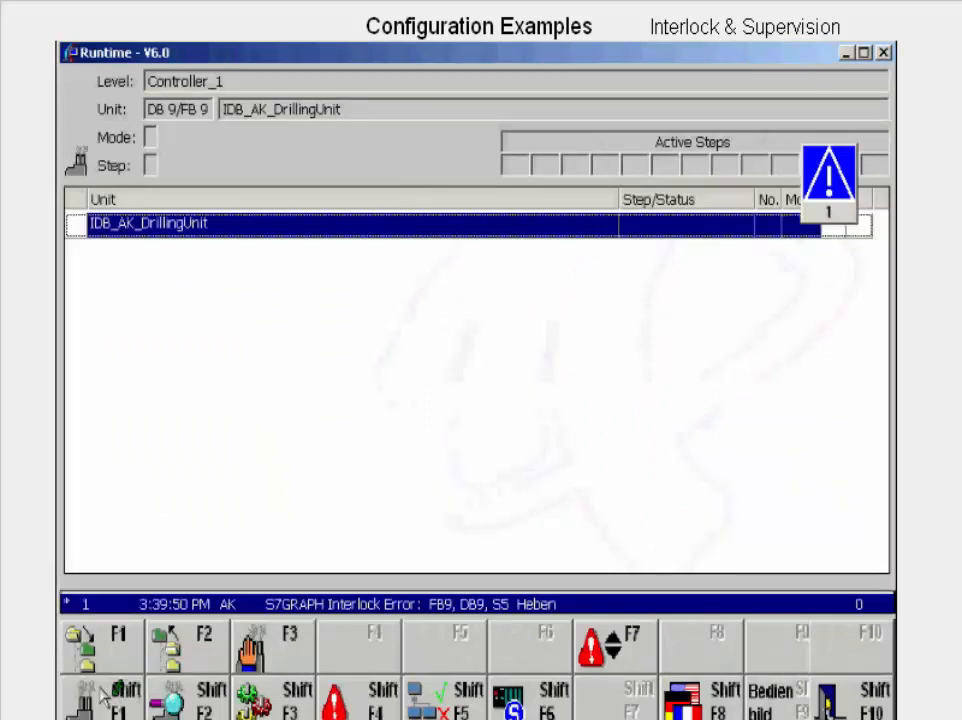
click(170, 697)
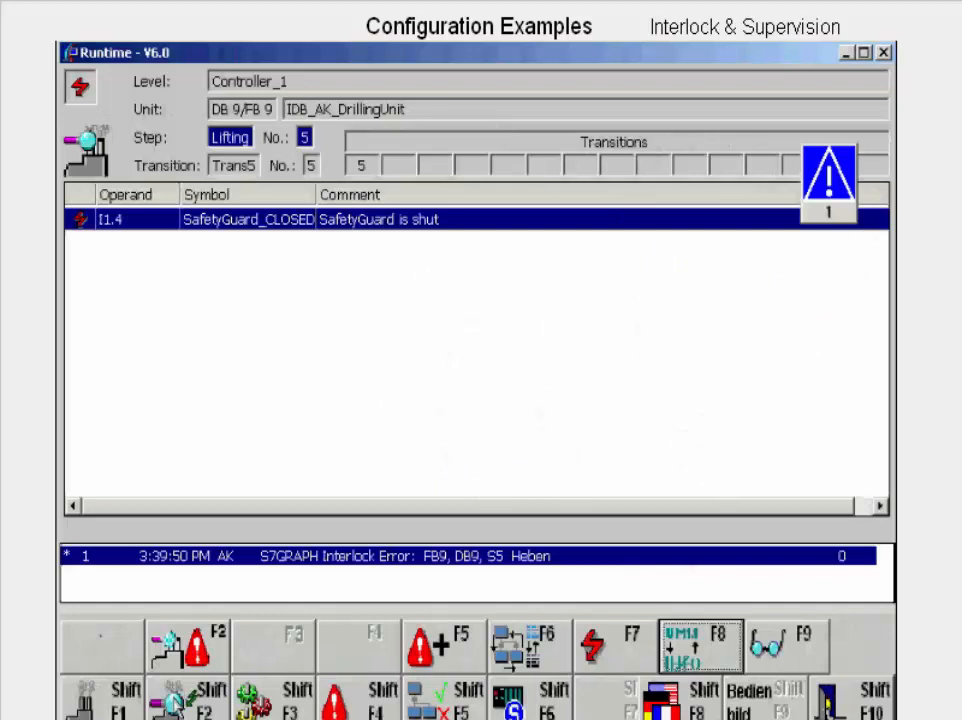
click(679, 647)
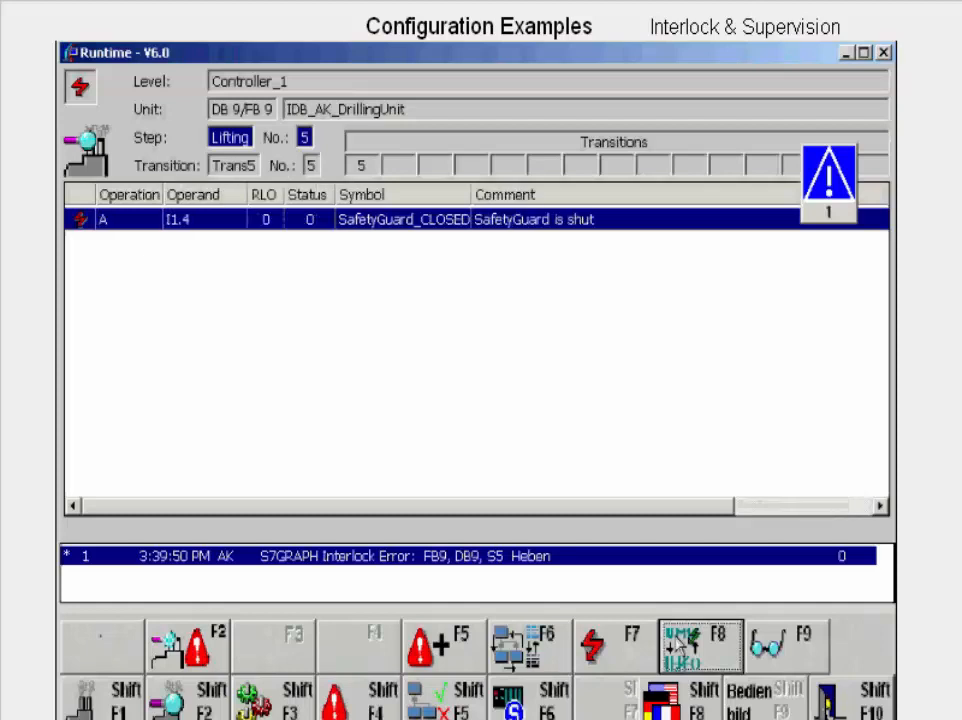
click(679, 647)
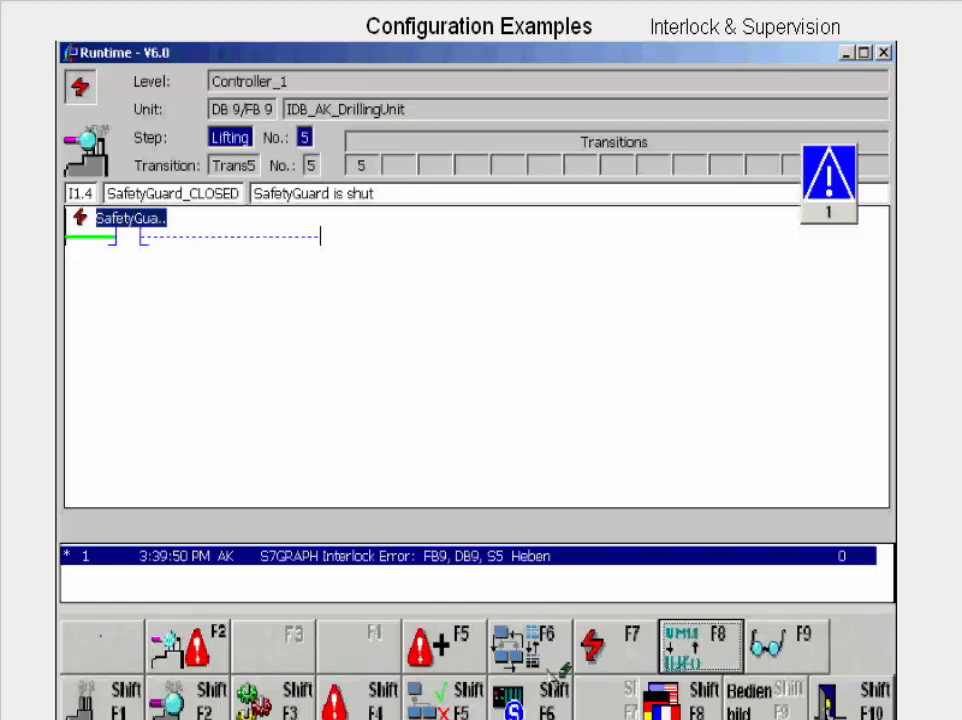
click(458, 704)
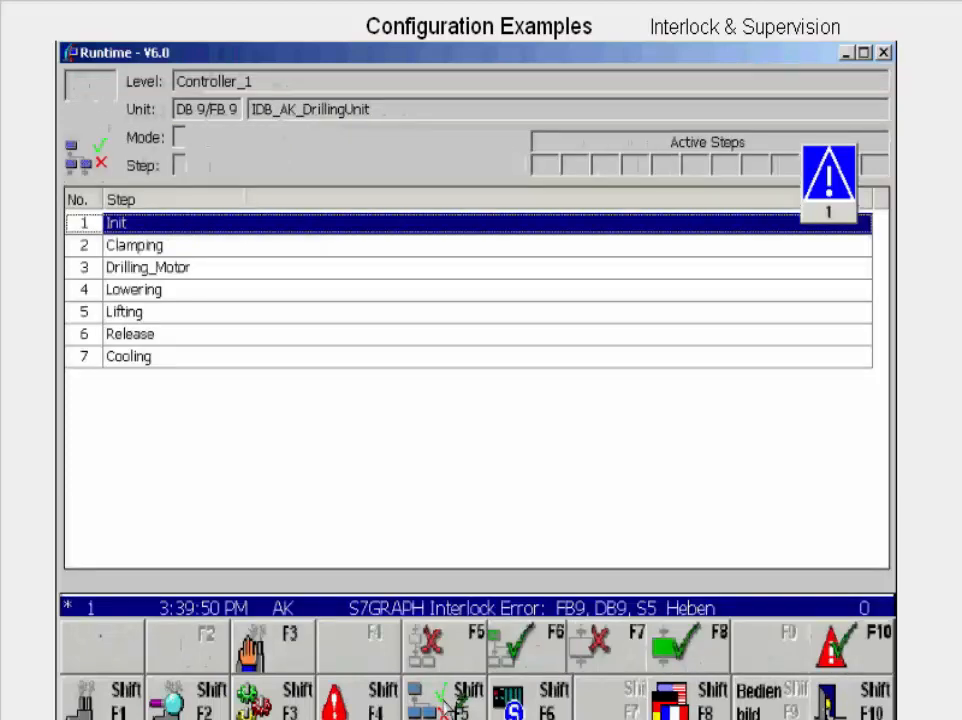